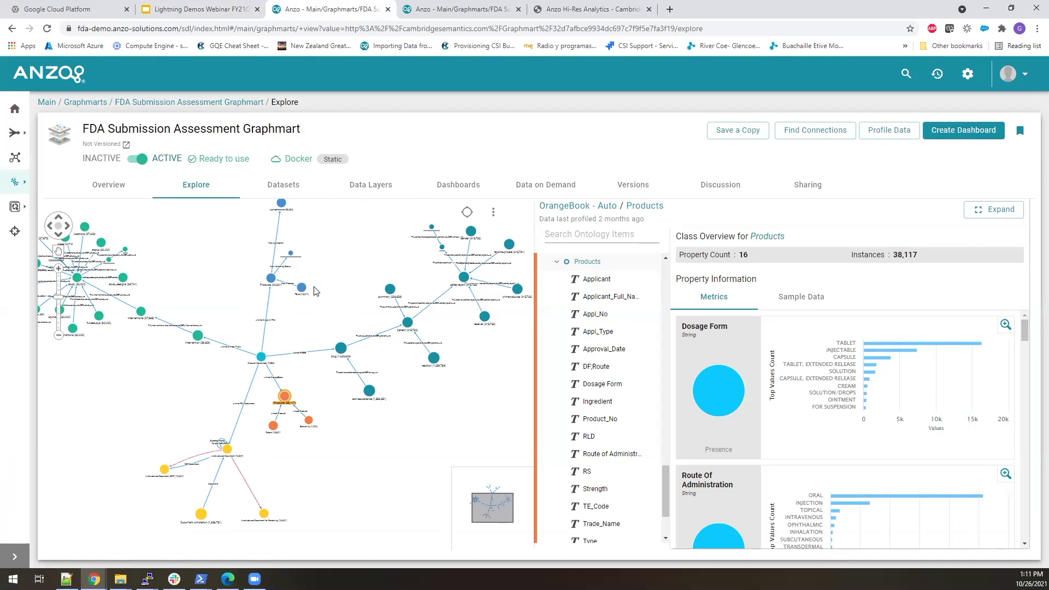
Pan the Explore graph past the Products class profile to bring more class nodes into view.
{"action": "left_click_drag", "start_coordinate": [324, 319], "coordinate": [403, 324]}
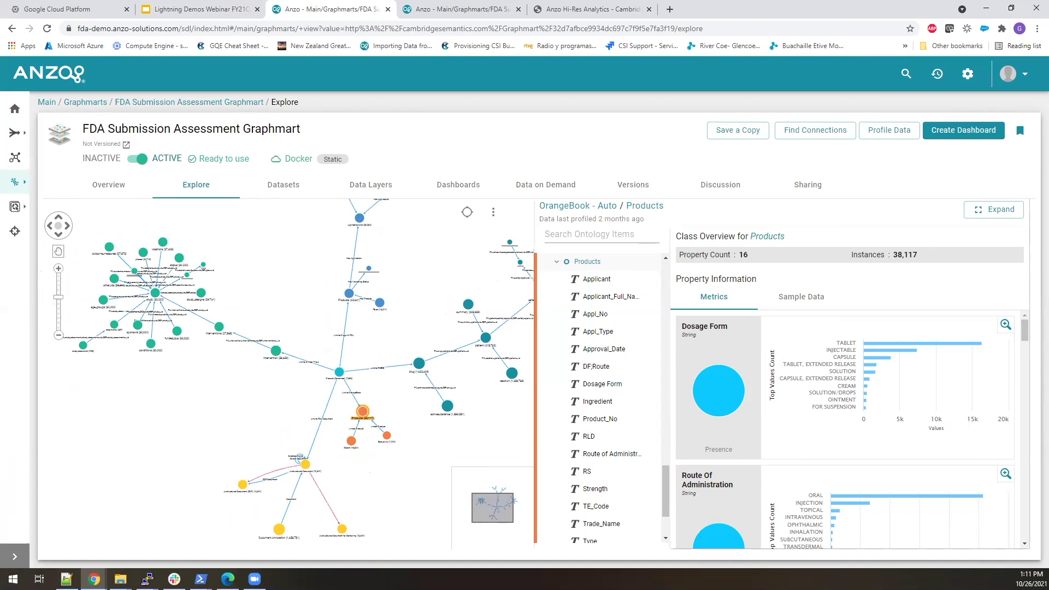
Profile the intervention class, then the FAERS drug class with 28 properties and 1,622,609 instances.
{"action": "left_click", "coordinate": [276, 351]}
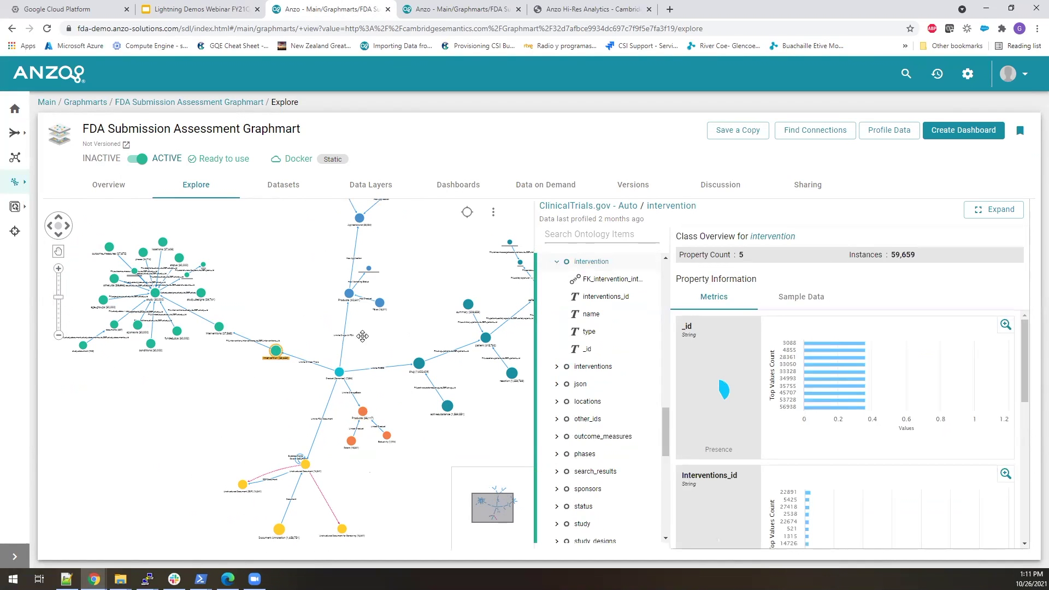
{"action": "scroll", "coordinate": [363, 335], "scroll_direction": "down", "scroll_amount": 3}
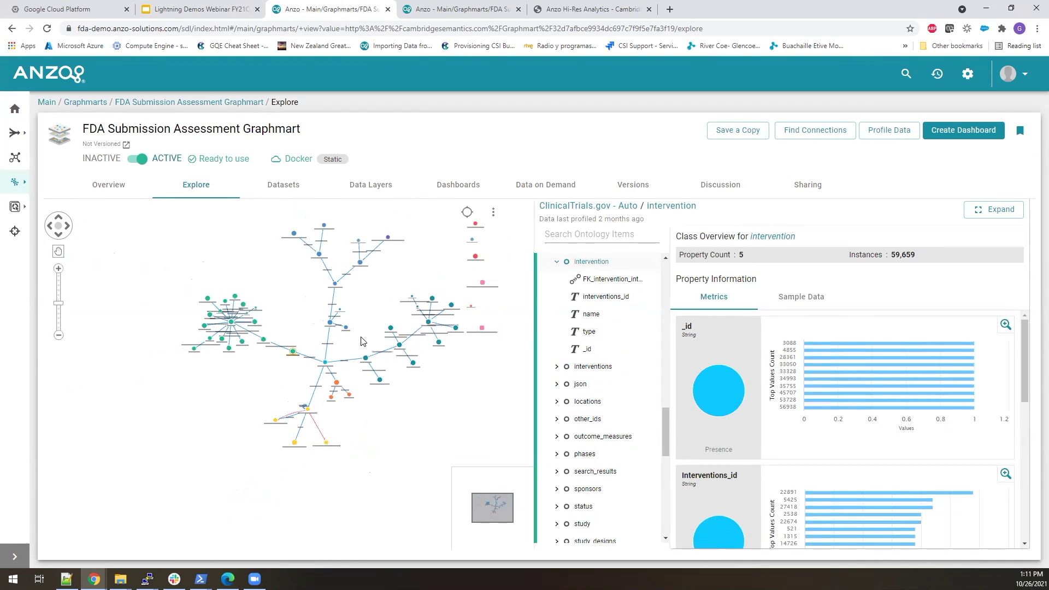
{"action": "scroll", "coordinate": [362, 343], "scroll_direction": "up", "scroll_amount": 4}
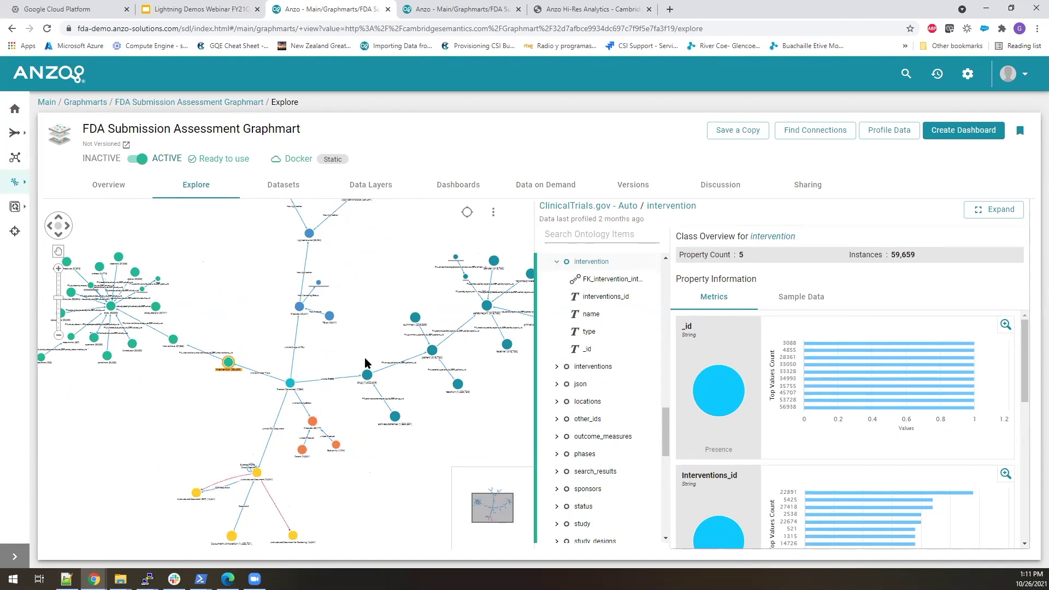
{"action": "left_click", "coordinate": [369, 392]}
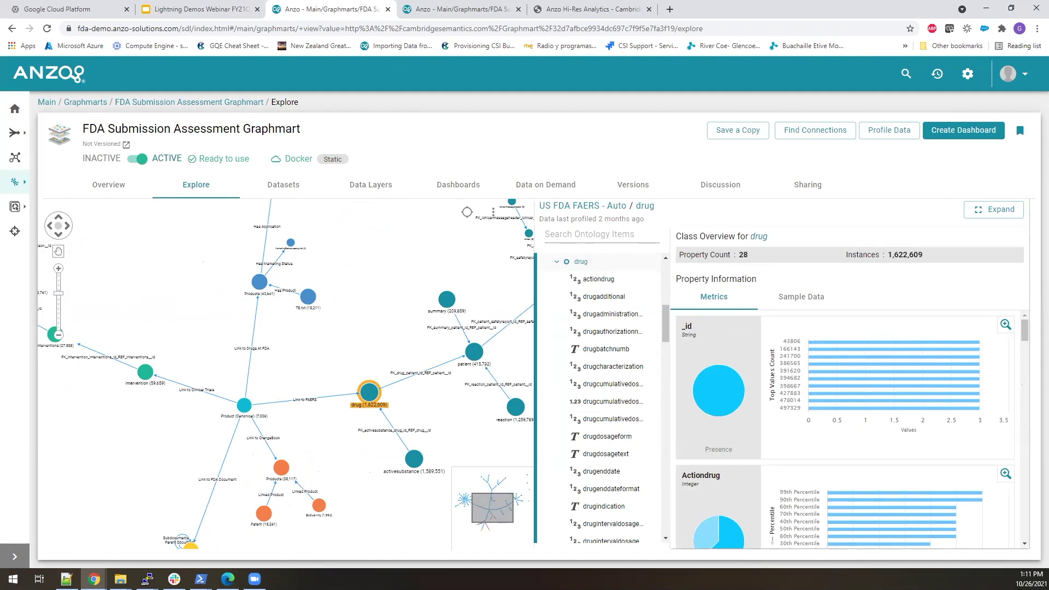
Profile the Product (Canonical) class, zoom in on its source links, then go to Data Layers.
{"action": "left_click", "coordinate": [248, 403]}
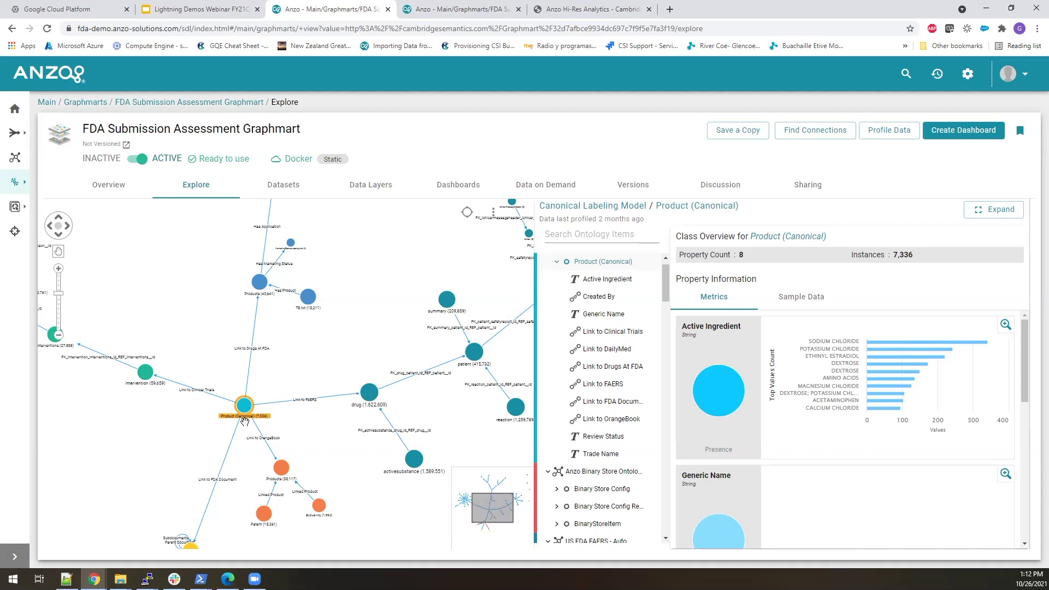
{"action": "scroll", "coordinate": [256, 435], "scroll_direction": "up", "scroll_amount": 2}
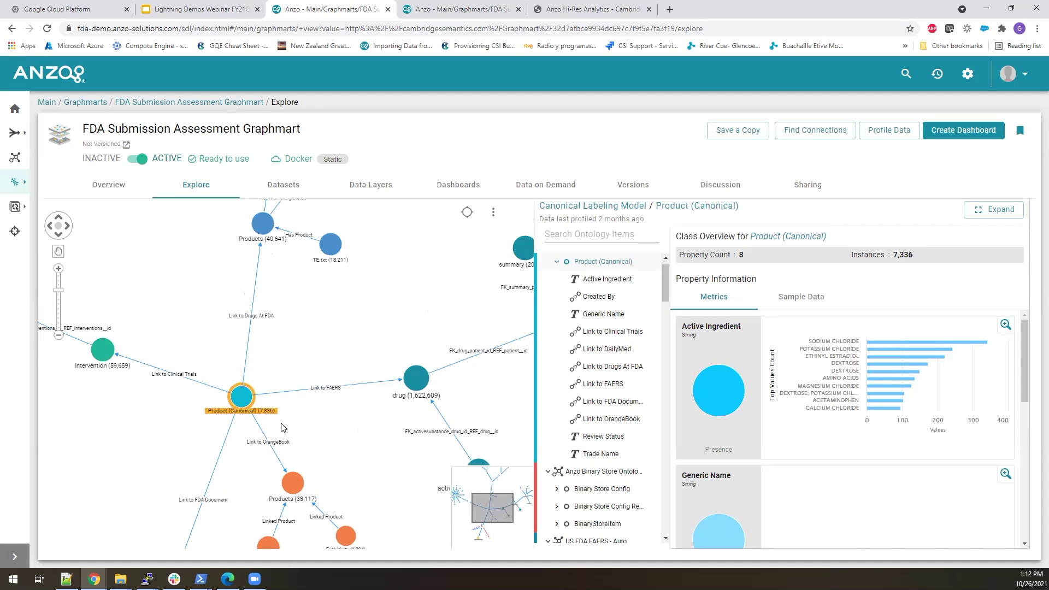
{"action": "scroll", "coordinate": [281, 430], "scroll_direction": "up", "scroll_amount": 1}
{"action": "scroll", "coordinate": [365, 434], "scroll_direction": "up", "scroll_amount": 1}
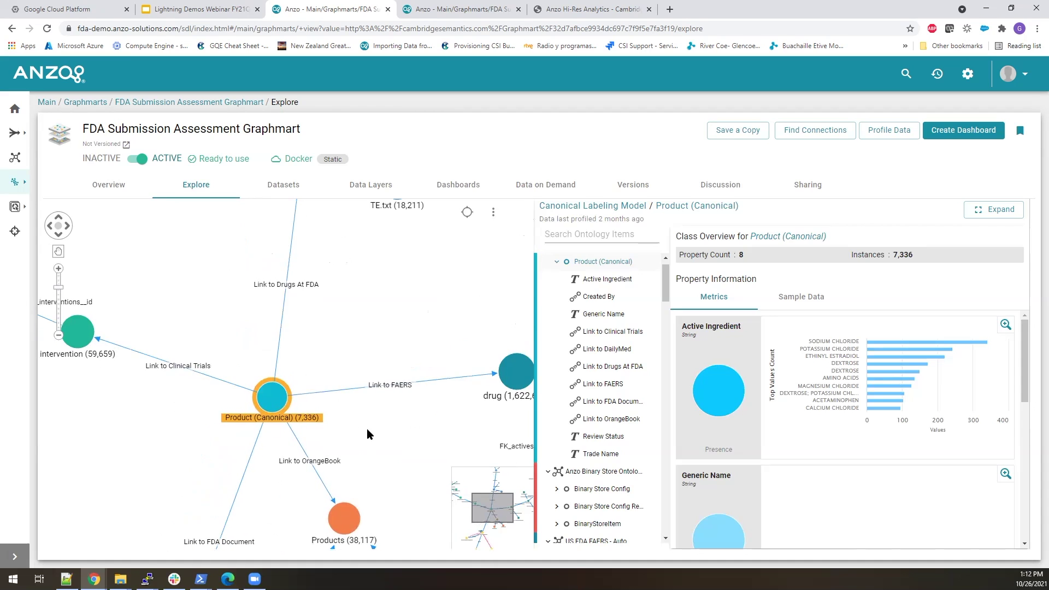
{"action": "scroll", "coordinate": [366, 428], "scroll_direction": "down", "scroll_amount": 1}
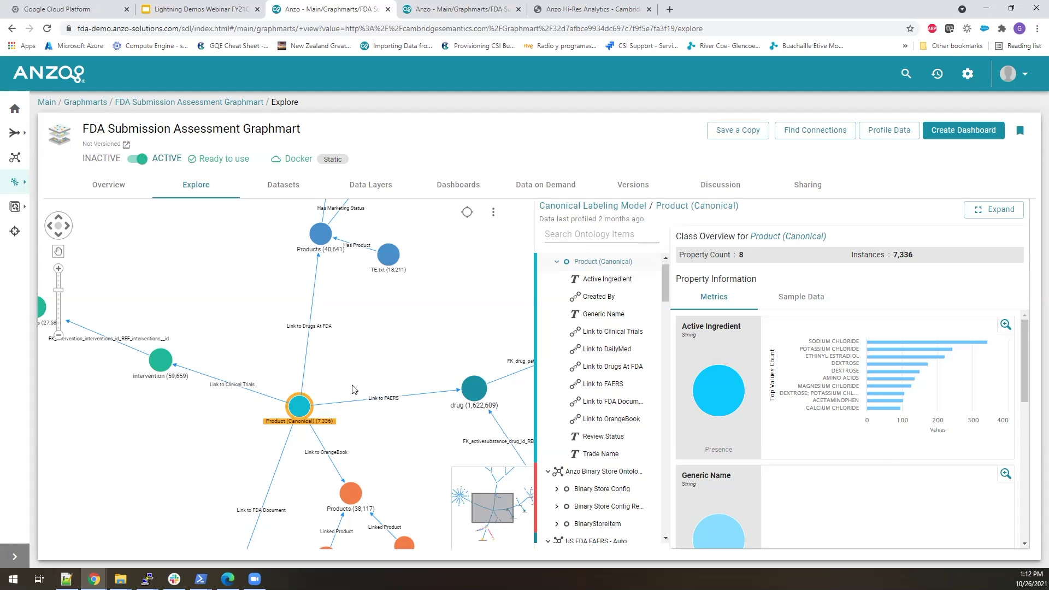
{"action": "left_click", "coordinate": [444, 9]}
Scroll down to the expanded BLEND LAYER steps 9.1–9.5 and open step 9.1's actions menu.
{"action": "scroll", "coordinate": [411, 170], "scroll_direction": "up", "scroll_amount": 2}
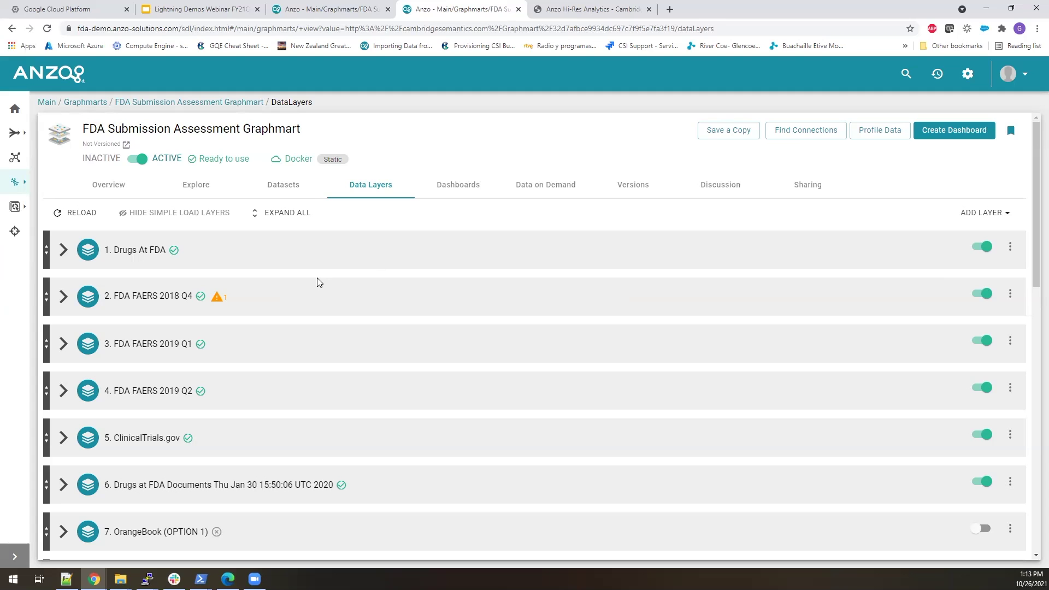
{"action": "scroll", "coordinate": [317, 277], "scroll_direction": "down", "scroll_amount": 1}
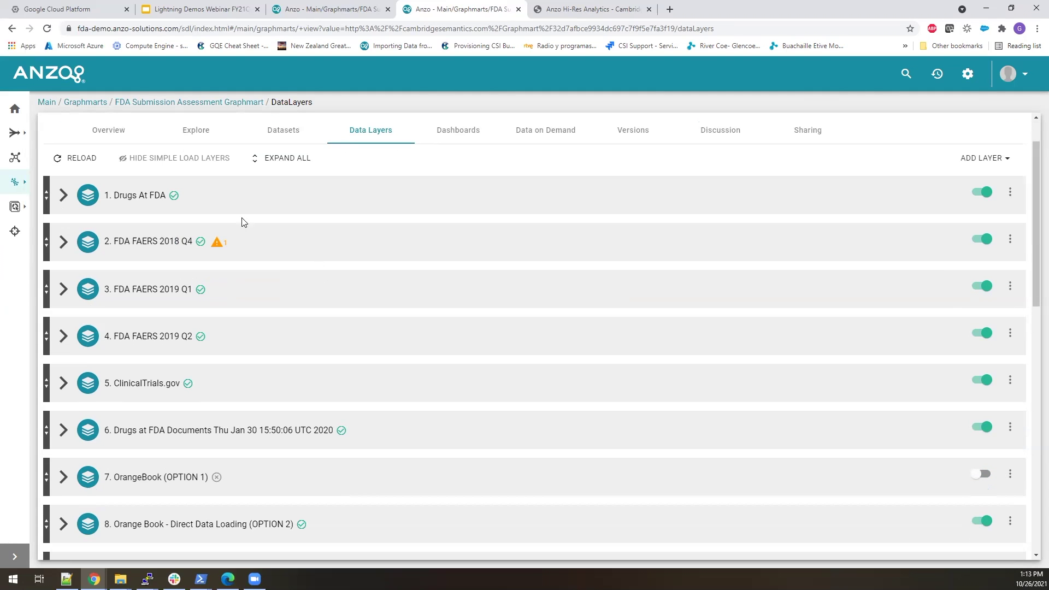
{"action": "scroll", "coordinate": [234, 228], "scroll_direction": "down", "scroll_amount": 1}
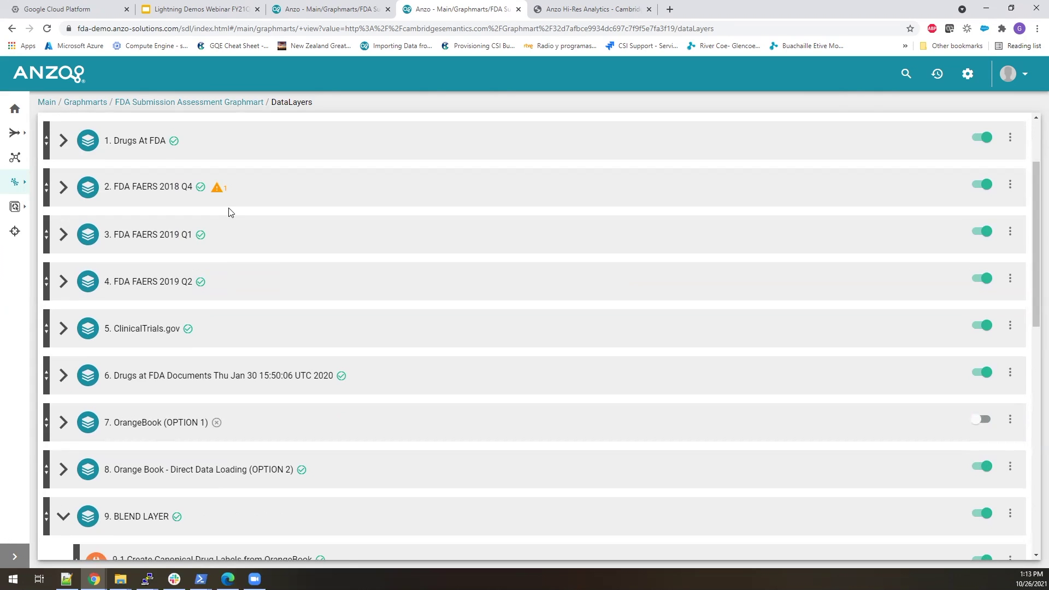
{"action": "scroll", "coordinate": [238, 241], "scroll_direction": "down", "scroll_amount": 1}
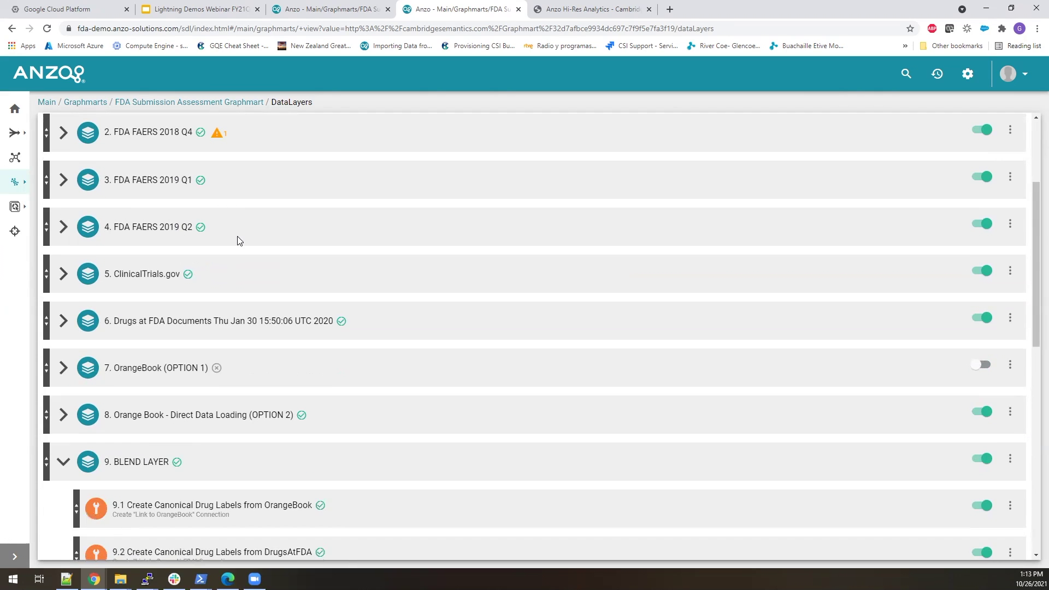
{"action": "scroll", "coordinate": [238, 241], "scroll_direction": "down", "scroll_amount": 1}
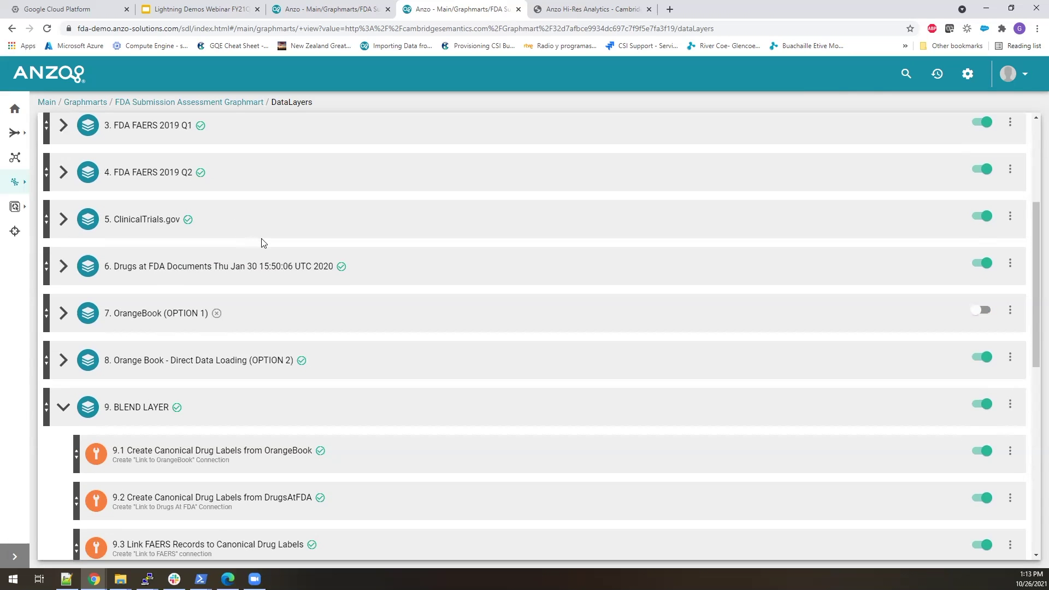
{"action": "scroll", "coordinate": [265, 244], "scroll_direction": "down", "scroll_amount": 1}
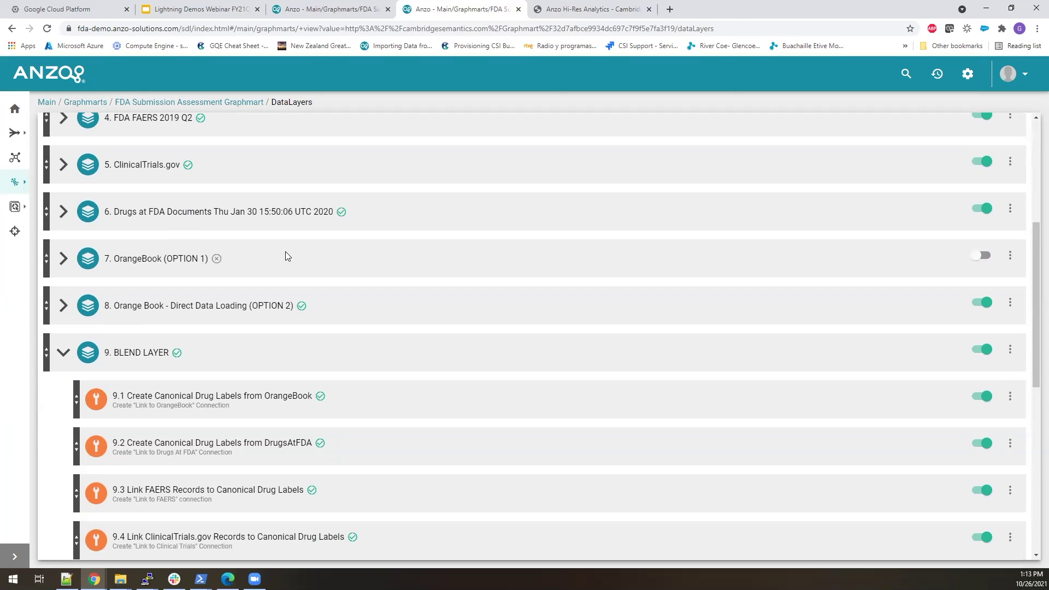
{"action": "scroll", "coordinate": [286, 252], "scroll_direction": "down", "scroll_amount": 1}
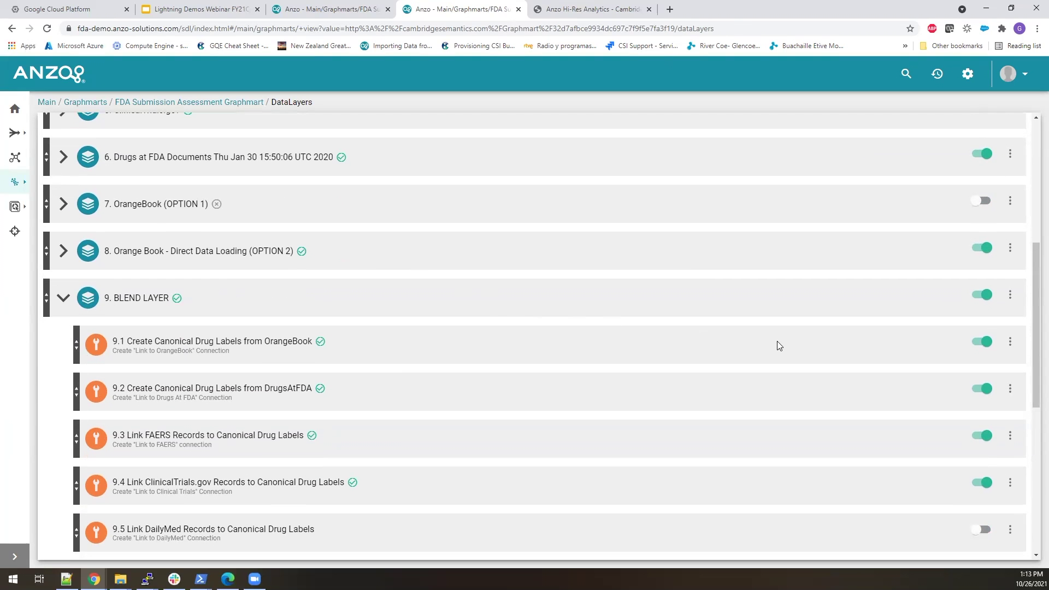
{"action": "left_click", "coordinate": [1012, 344]}
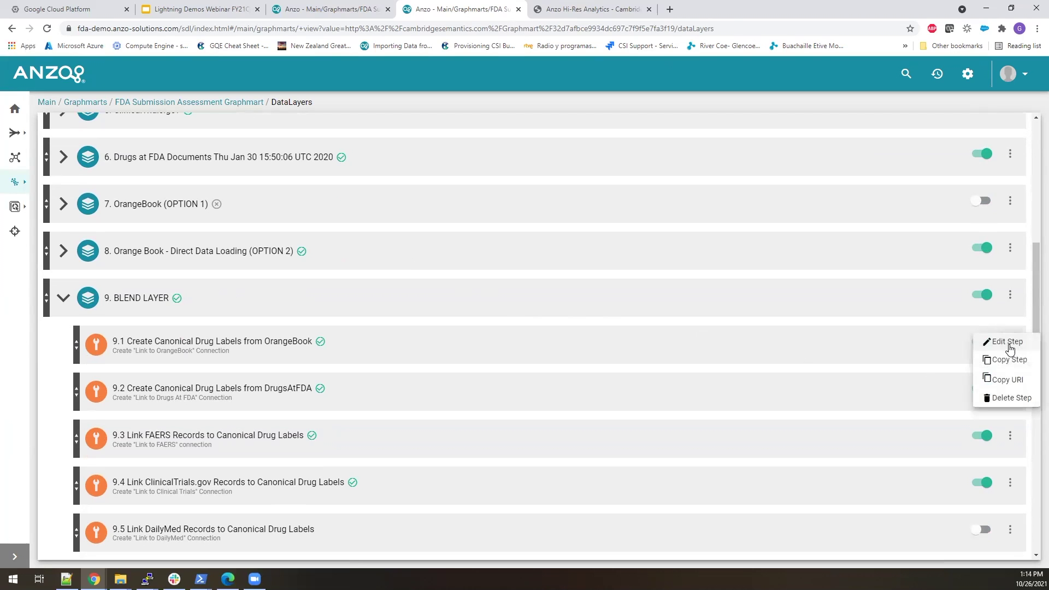
Review blend step 9.1's SPARQL query building canonical drug labels, then cancel without saving.
{"action": "left_click", "coordinate": [1011, 349]}
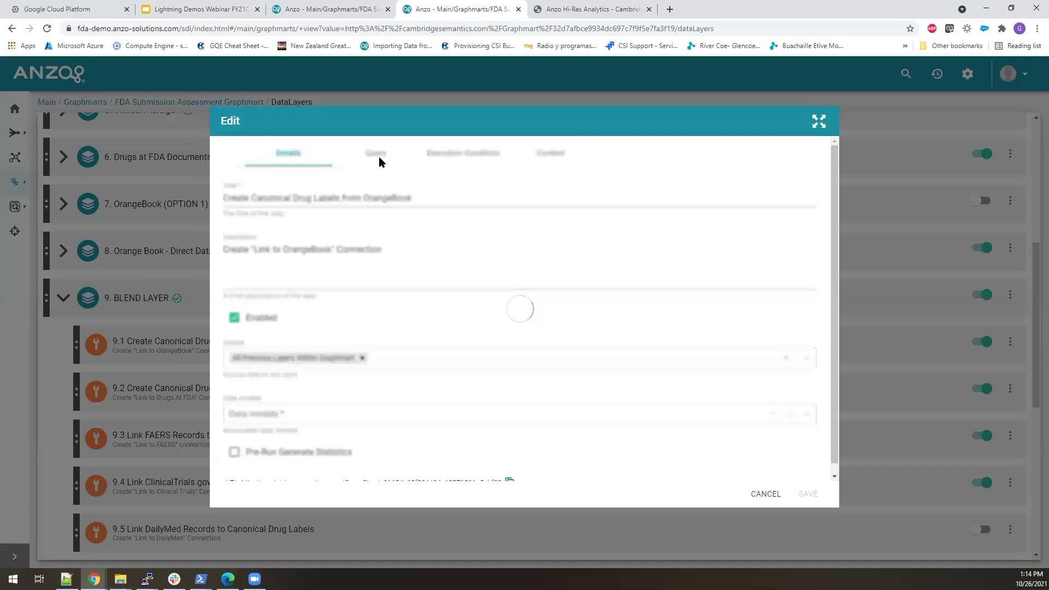
{"action": "left_click", "coordinate": [379, 155]}
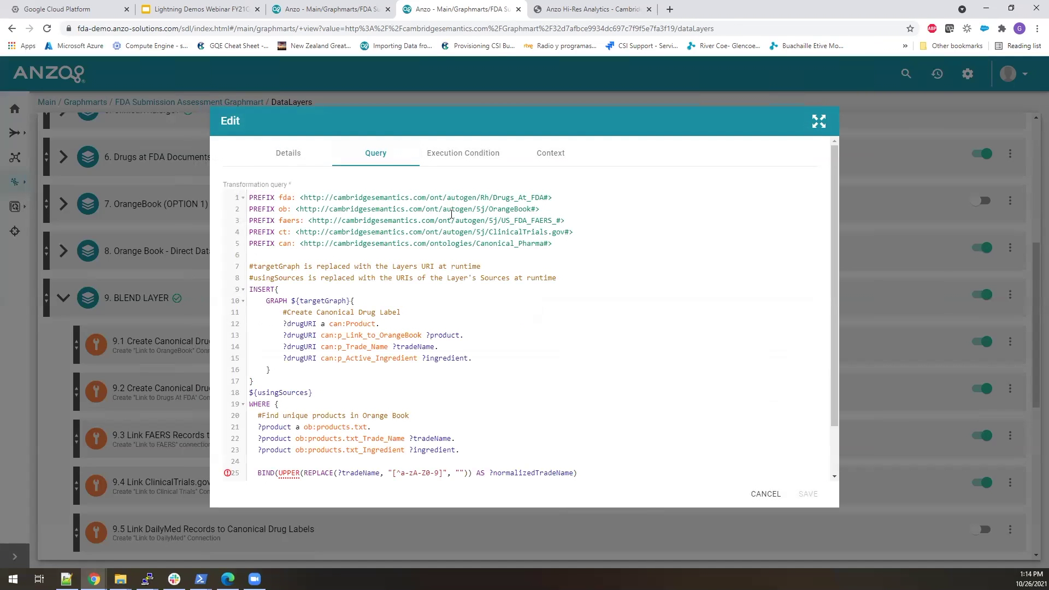
{"action": "scroll", "coordinate": [519, 224], "scroll_direction": "down", "scroll_amount": 1}
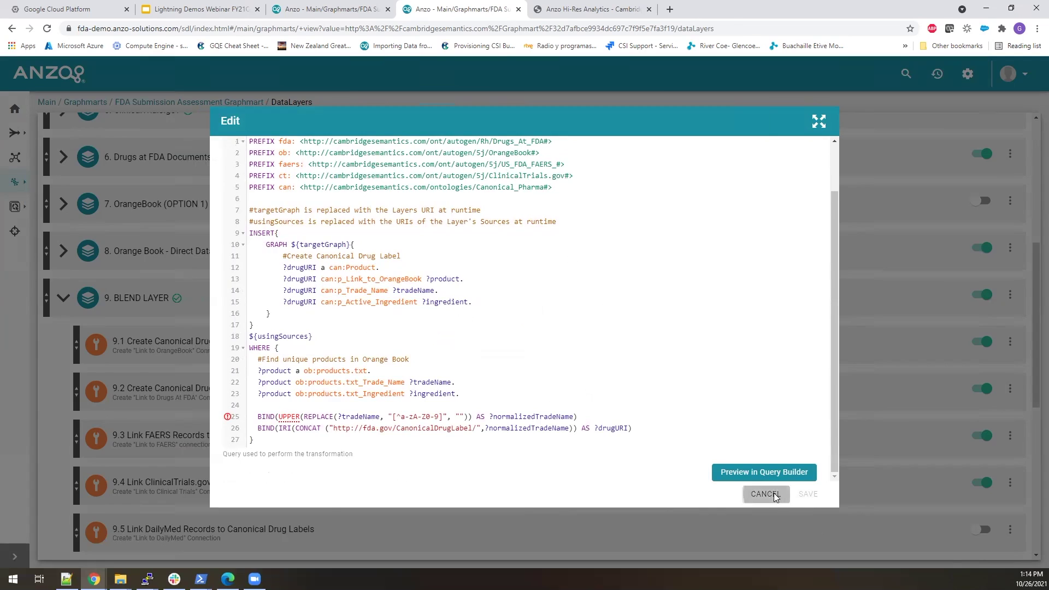
{"action": "left_click", "coordinate": [765, 494]}
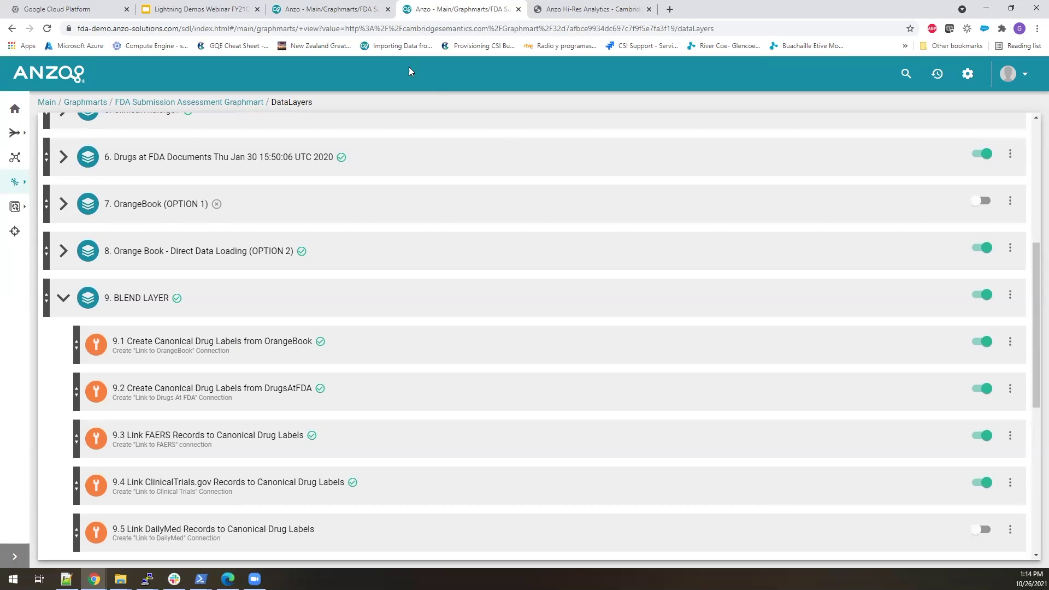
Back in Explore, profile the Products (38,117) class and bring up Find Connections.
{"action": "left_click", "coordinate": [354, 10]}
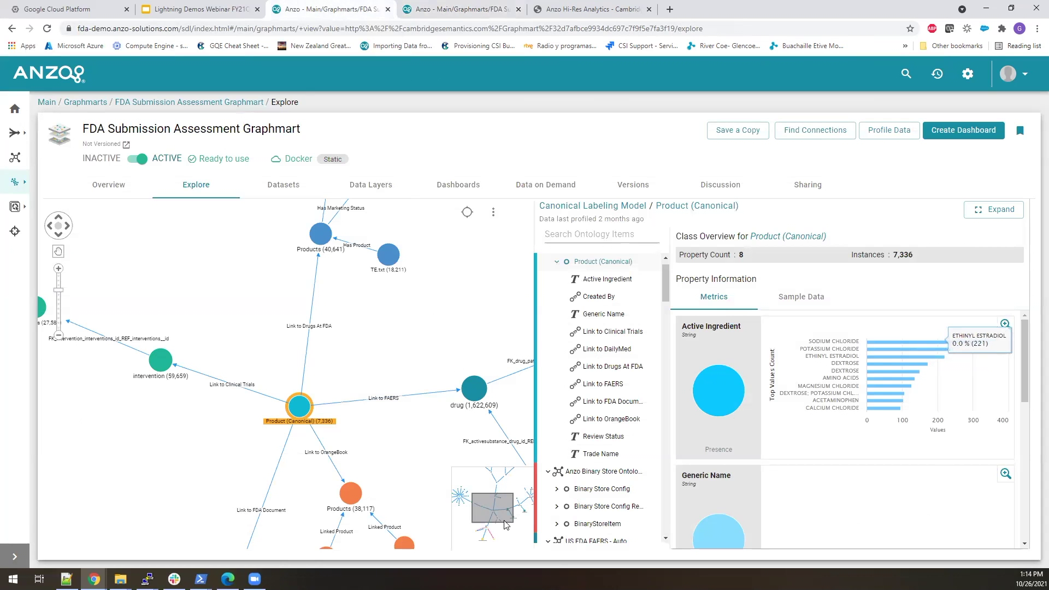
{"action": "left_click", "coordinate": [360, 498]}
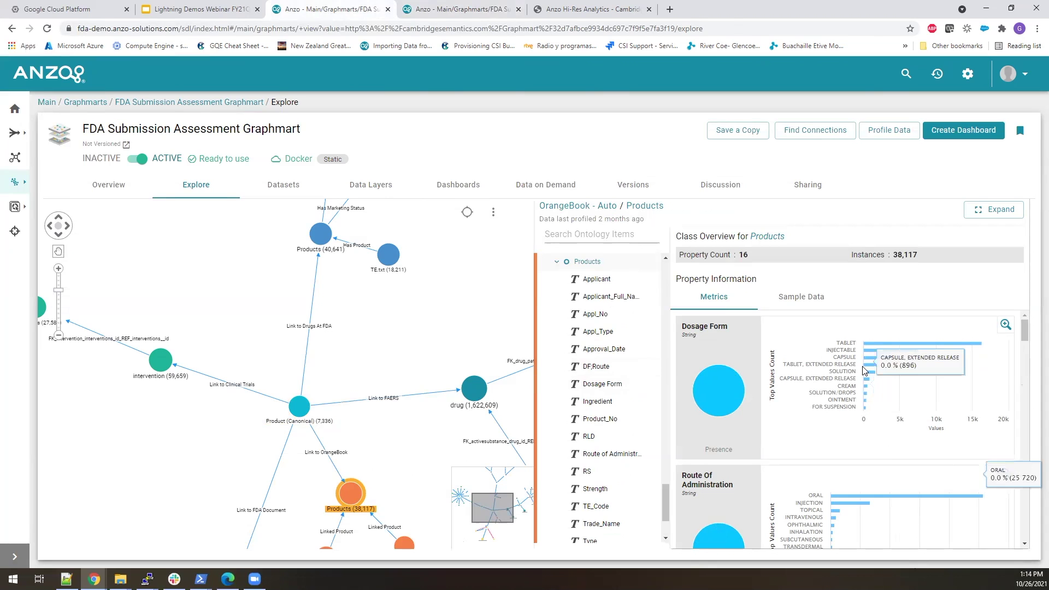
{"action": "left_click", "coordinate": [834, 133]}
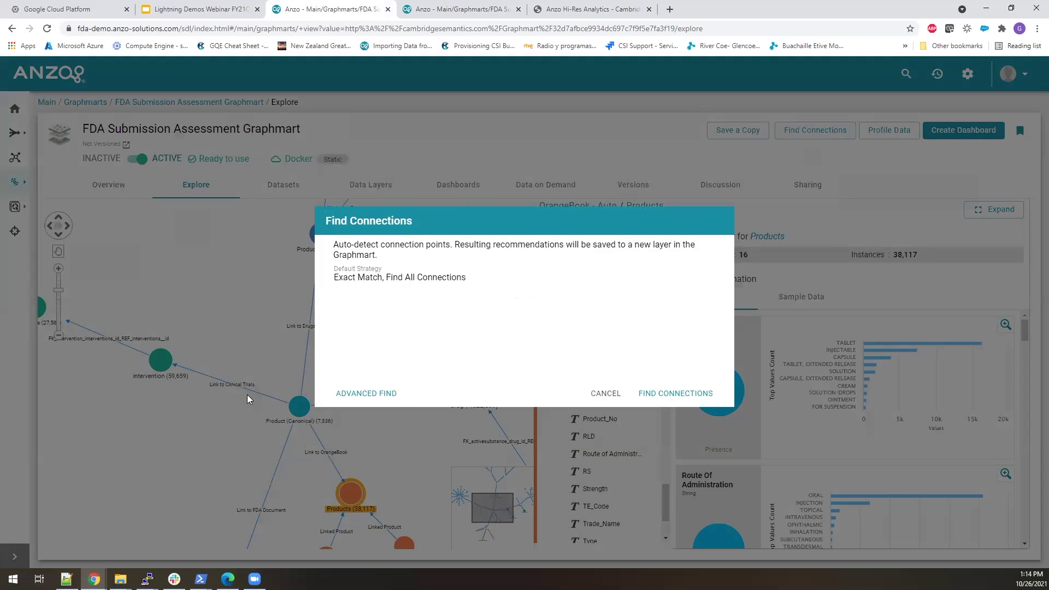
{"action": "left_click", "coordinate": [340, 393]}
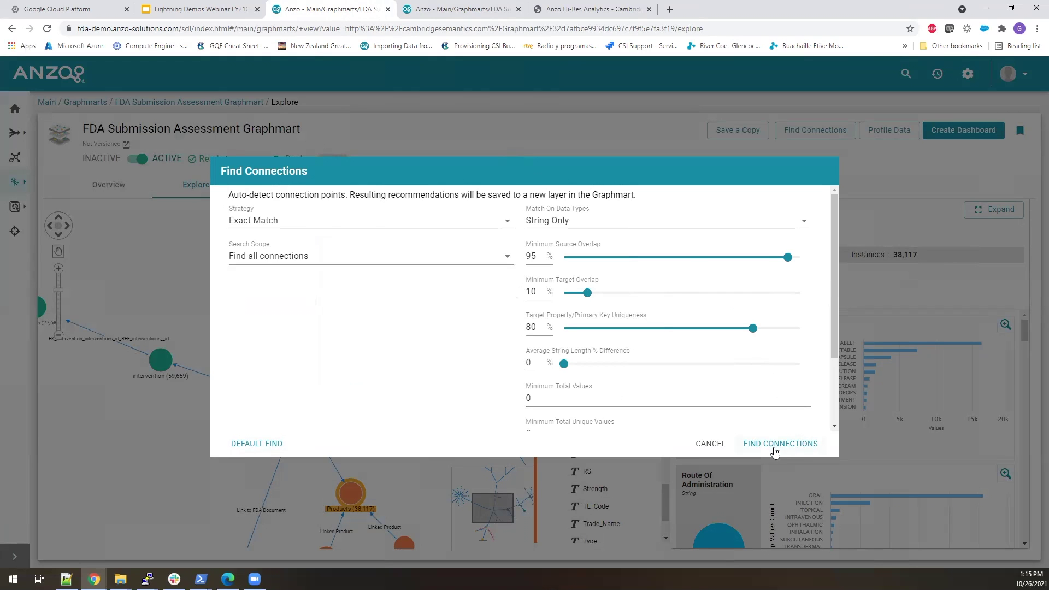
{"action": "left_click", "coordinate": [718, 447]}
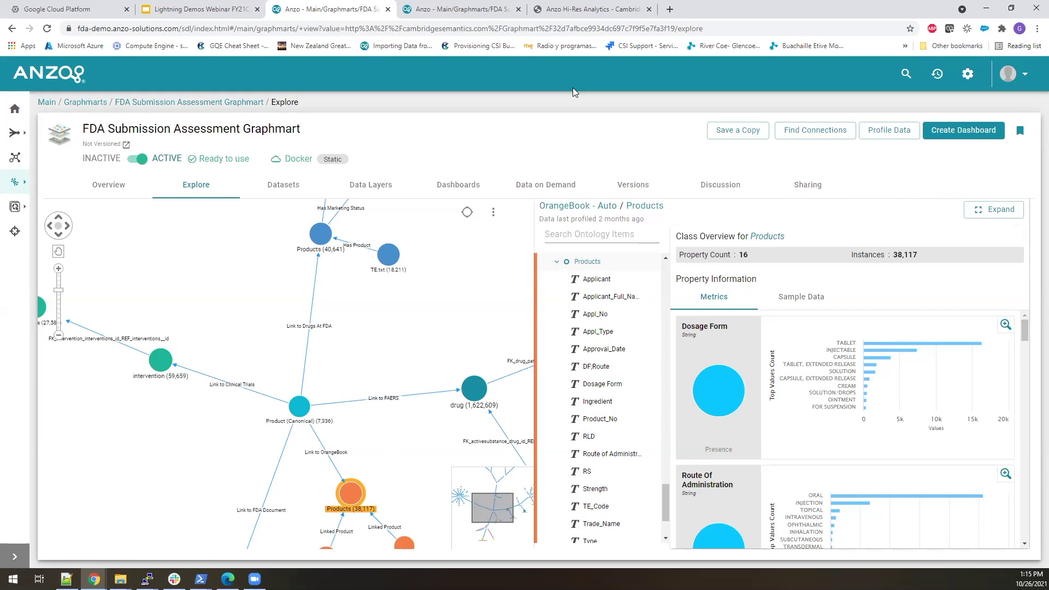
{"action": "key", "text": "ctrl+5"}
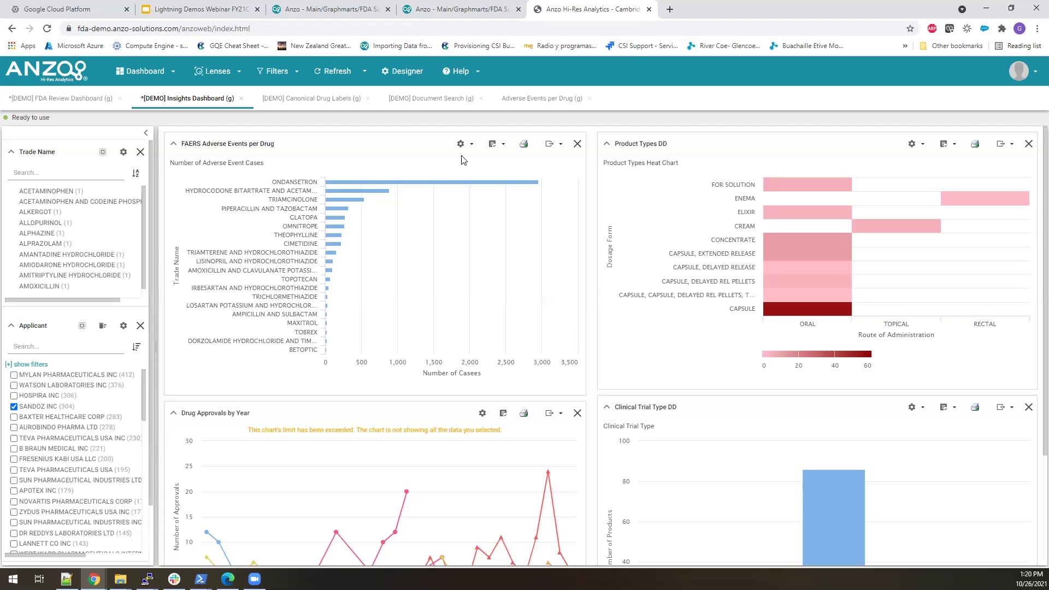
{"action": "left_click", "coordinate": [334, 7]}
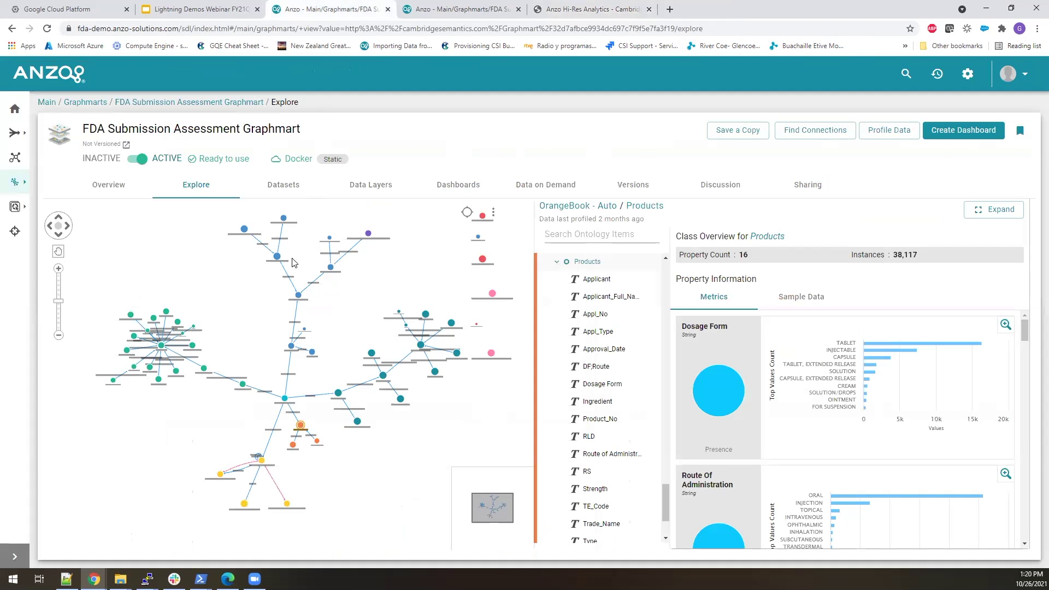